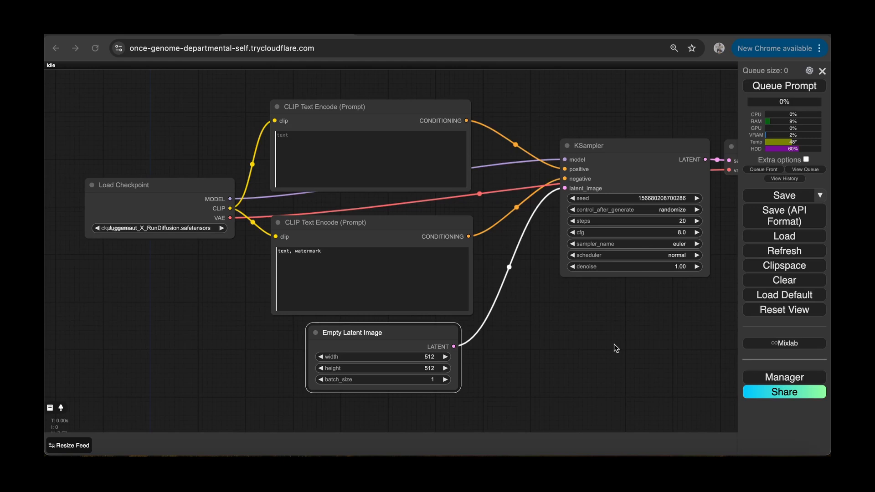
pyautogui.click(779, 379)
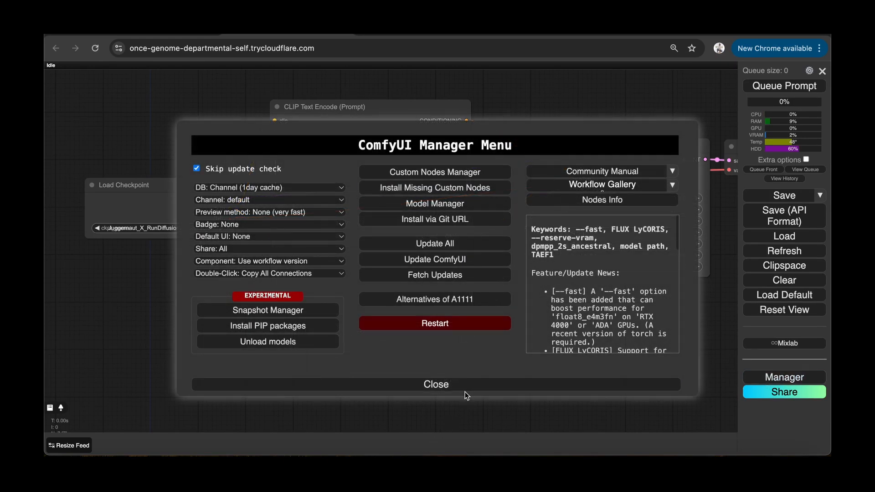
pyautogui.click(467, 395)
pyautogui.press('ctrl+super+f')
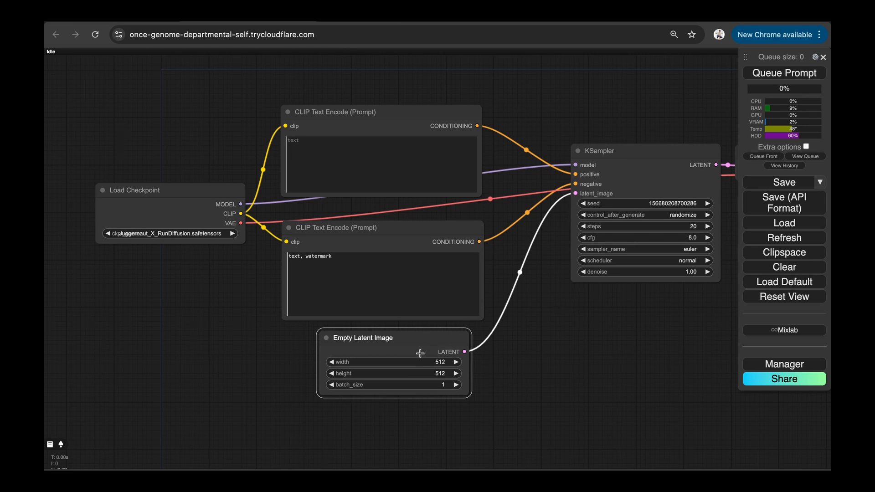
# Replace the Empty Latent Image node with a Load Image node placed below the negative CLIP Text Encode node.
pyautogui.press('Delete')
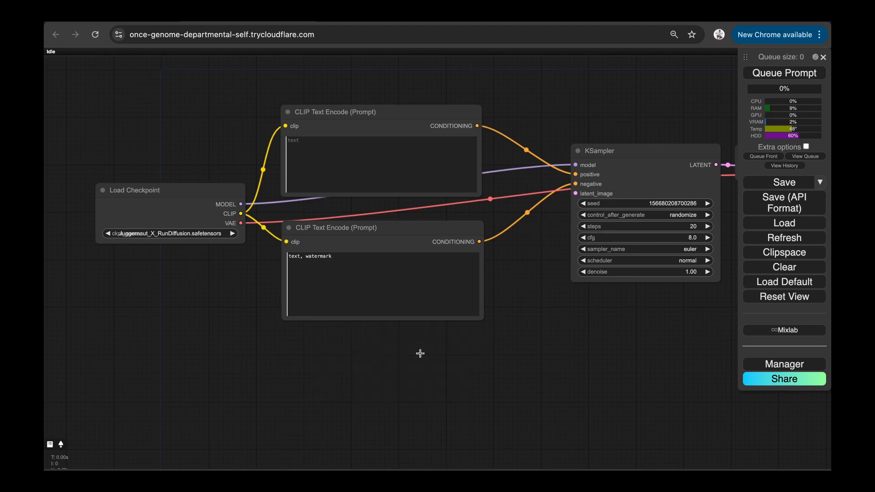
pyautogui.doubleClick(396, 350)
pyautogui.write('load')
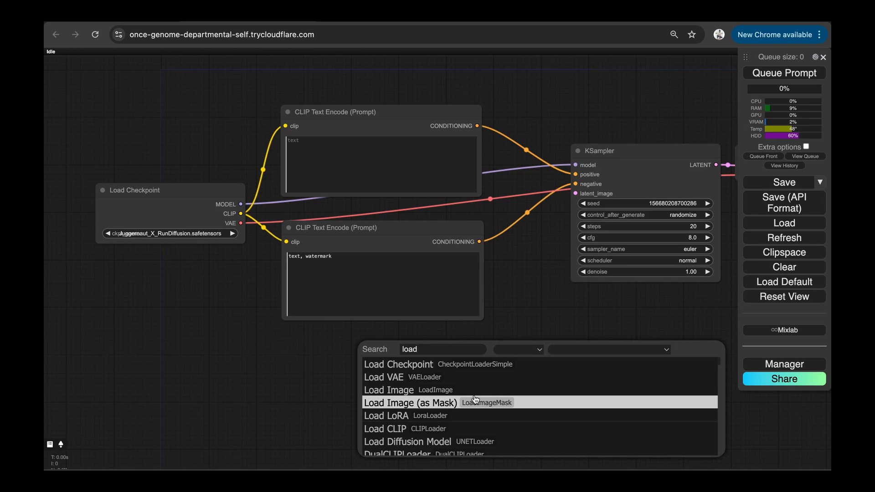
pyautogui.click(459, 393)
pyautogui.moveTo(457, 350); pyautogui.dragTo(348, 347)
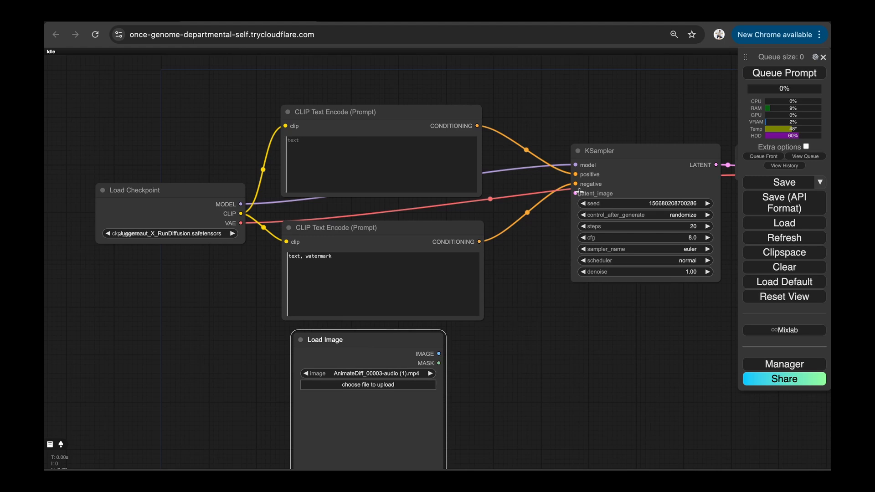
# Load ComfyUI_temp_gdqmq_00002_.png from the ComfyUI op folder into the Load Image node.
pyautogui.click(403, 387)
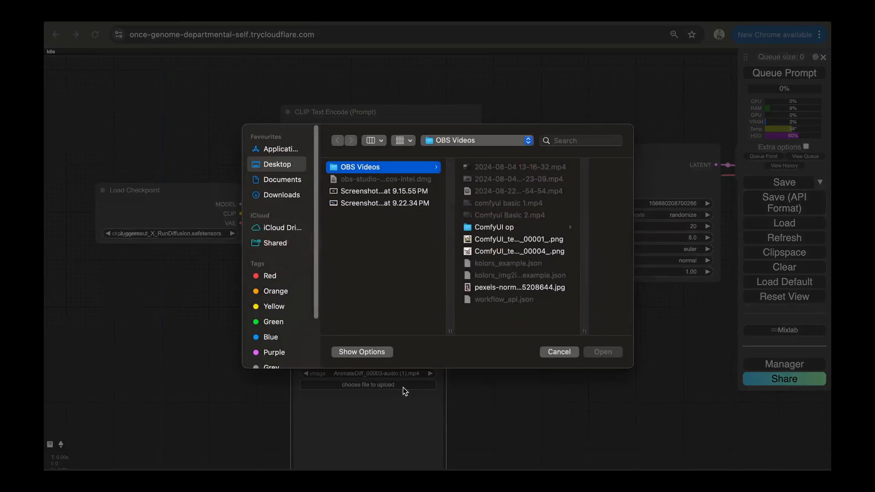
pyautogui.click(496, 243)
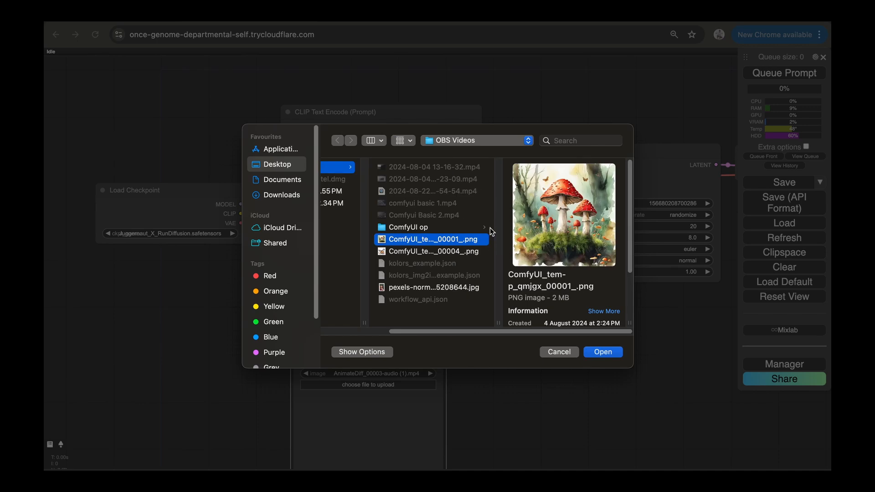
pyautogui.click(486, 228)
pyautogui.click(536, 178)
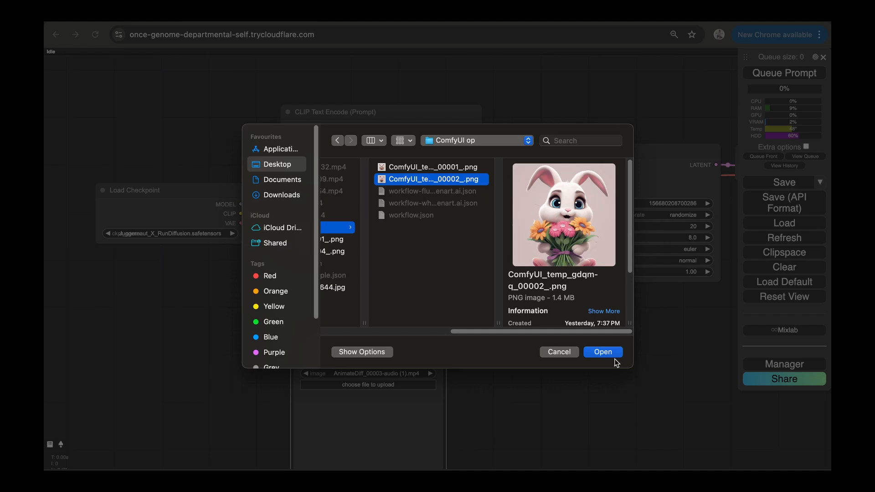
pyautogui.click(603, 352)
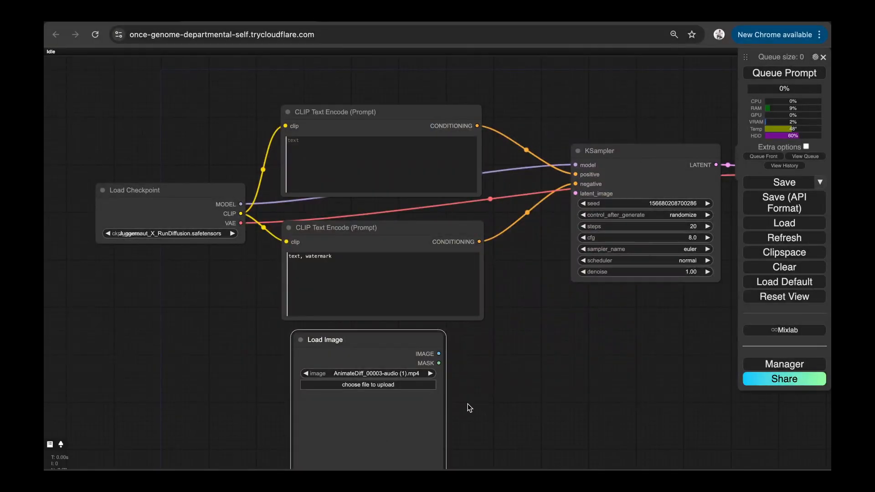
# Add a VAE Encode node beside the Load Image node, with its pixels input fed by the IMAGE output.
pyautogui.scroll(3, 478, 395)
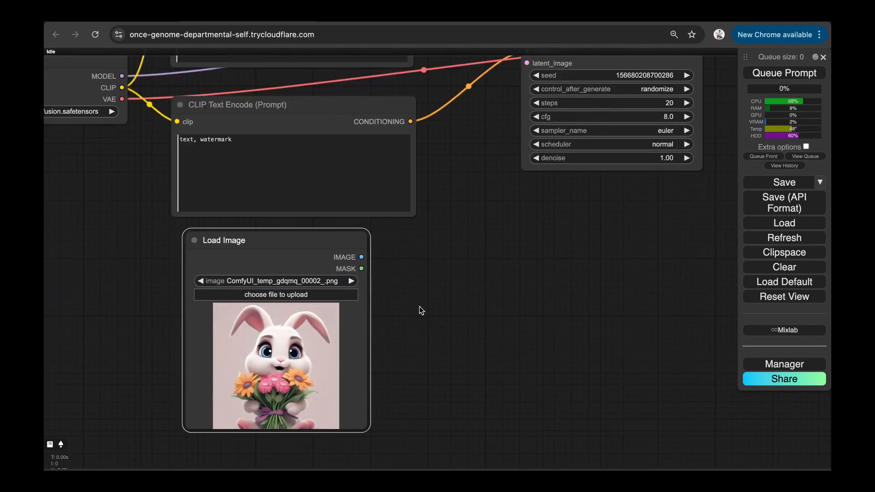
pyautogui.scroll(-1, 424, 314)
pyautogui.hscroll(2, 415, 286)
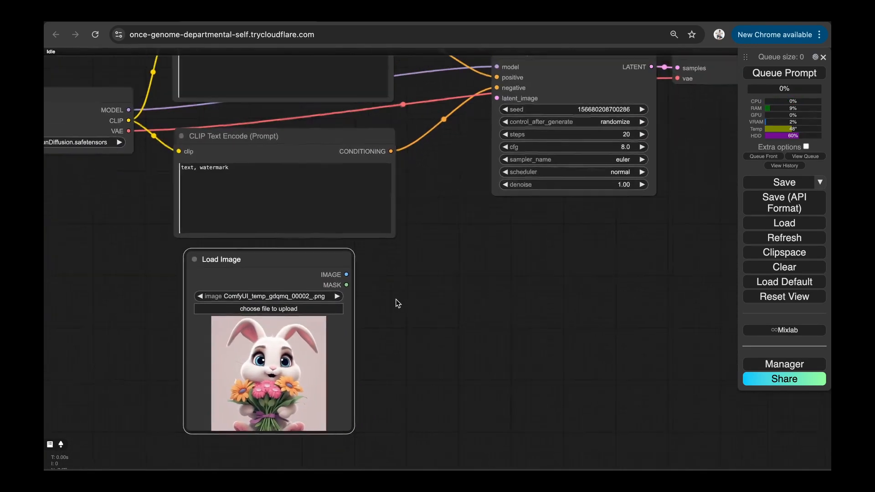
pyautogui.hscroll(2, 419, 298)
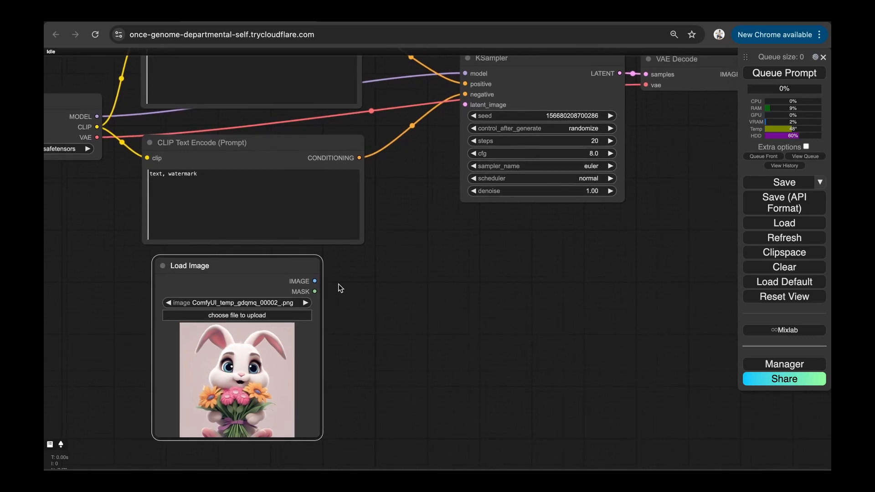
pyautogui.moveTo(313, 282); pyautogui.dragTo(375, 266)
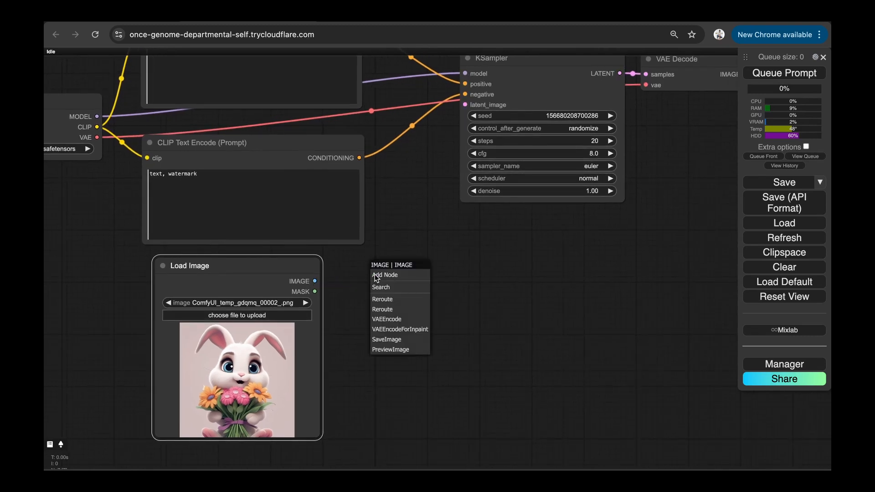
pyautogui.click(397, 321)
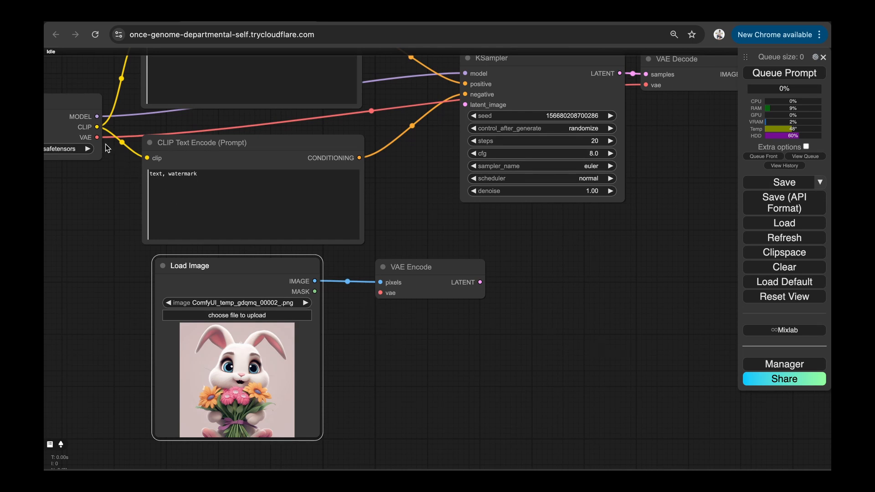
# Connect the checkpoint's VAE output to VAE Encode and its LATENT output to KSampler's latent_image, then shift Load Image slightly away from VAE Encode.
pyautogui.moveTo(97, 137); pyautogui.dragTo(380, 293)
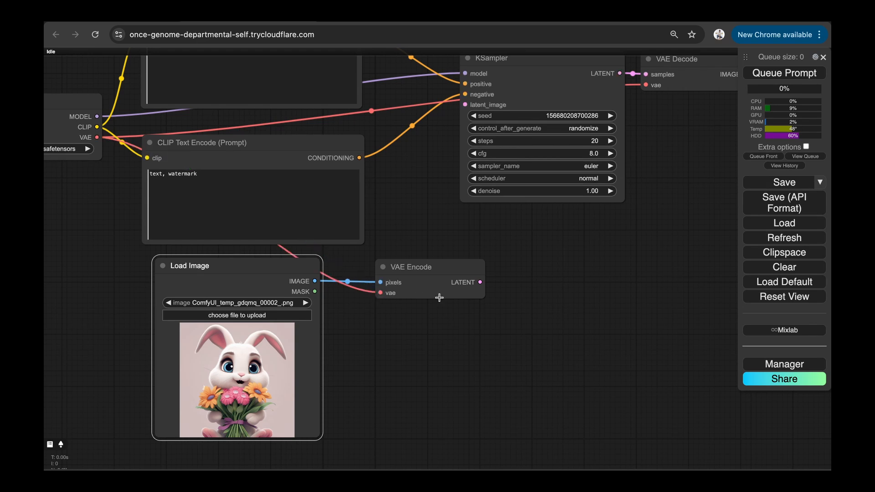
pyautogui.moveTo(481, 284); pyautogui.dragTo(466, 105)
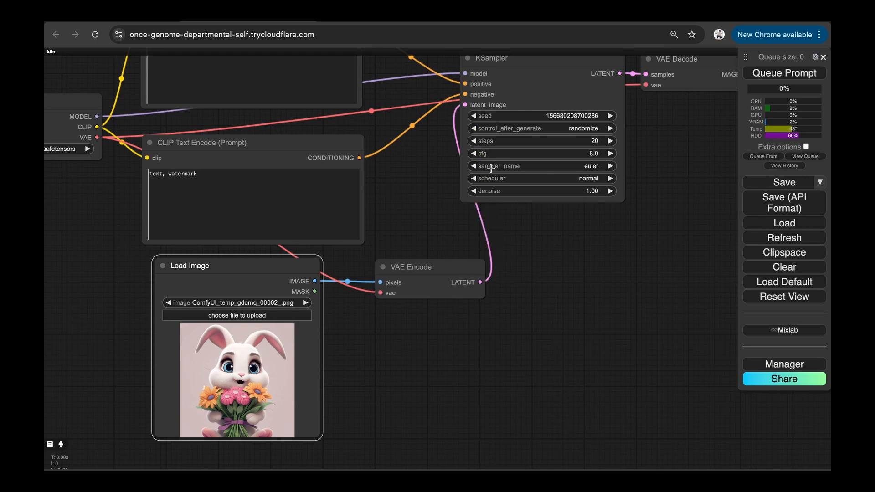
pyautogui.moveTo(273, 263); pyautogui.dragTo(256, 264)
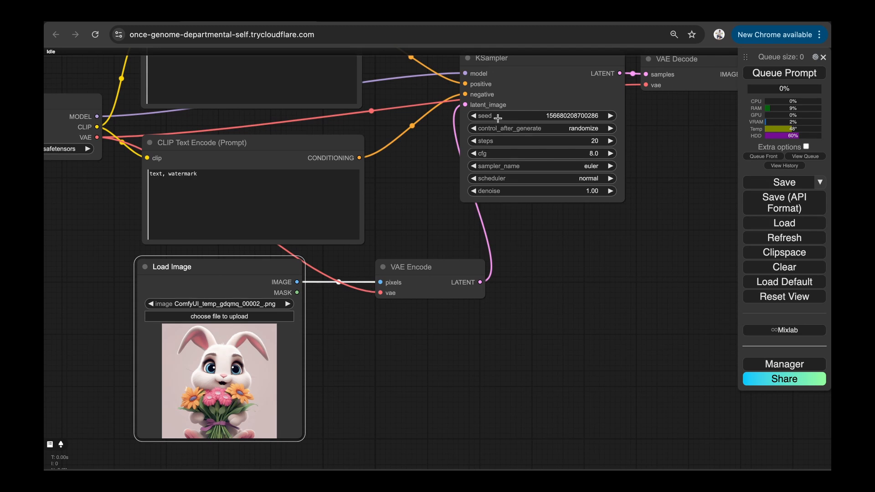
# Queue the workflow to generate an image from the encoded bunny picture with the current KSampler settings.
pyautogui.moveTo(570, 234); pyautogui.dragTo(539, 283)
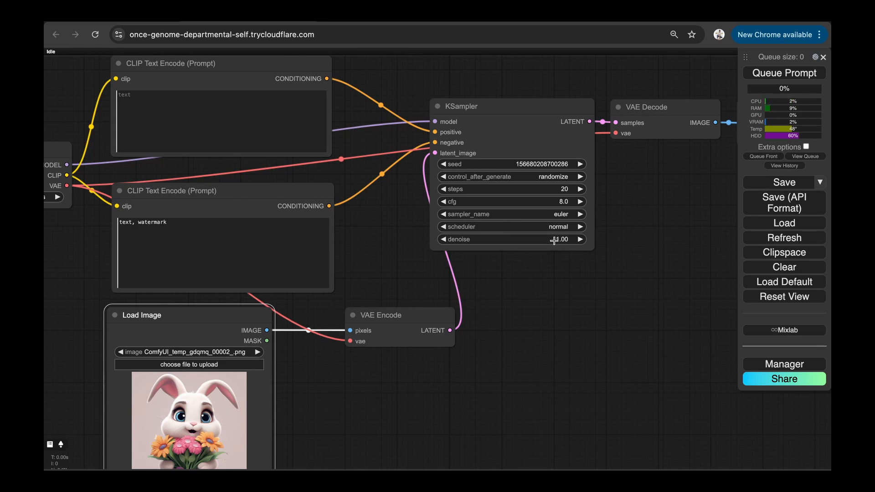
pyautogui.moveTo(542, 288); pyautogui.dragTo(518, 313)
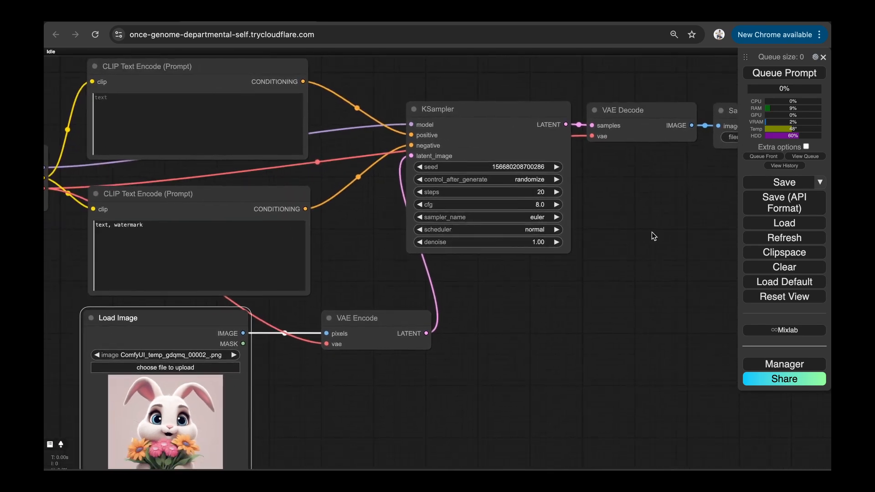
pyautogui.moveTo(662, 168); pyautogui.dragTo(619, 195)
pyautogui.scroll(-2, 619, 195)
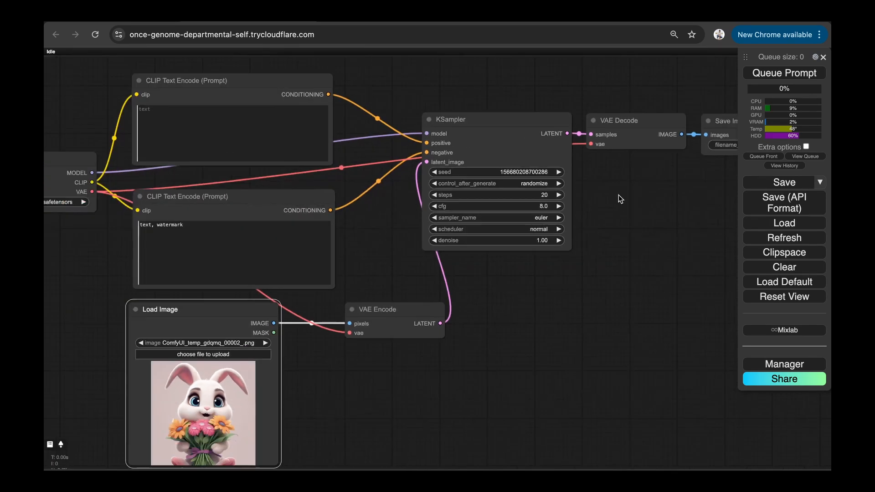
pyautogui.scroll(-1, 619, 195)
pyautogui.scroll(-1, 665, 164)
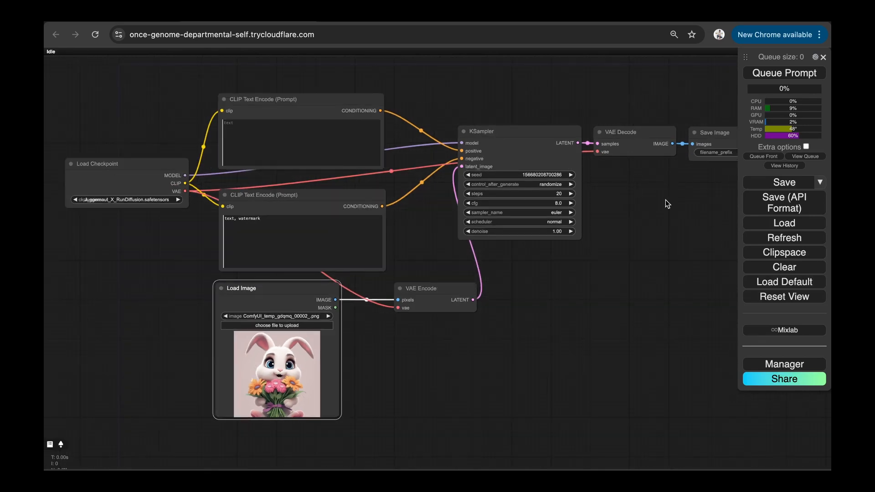
pyautogui.moveTo(665, 200); pyautogui.dragTo(608, 201)
pyautogui.click(774, 77)
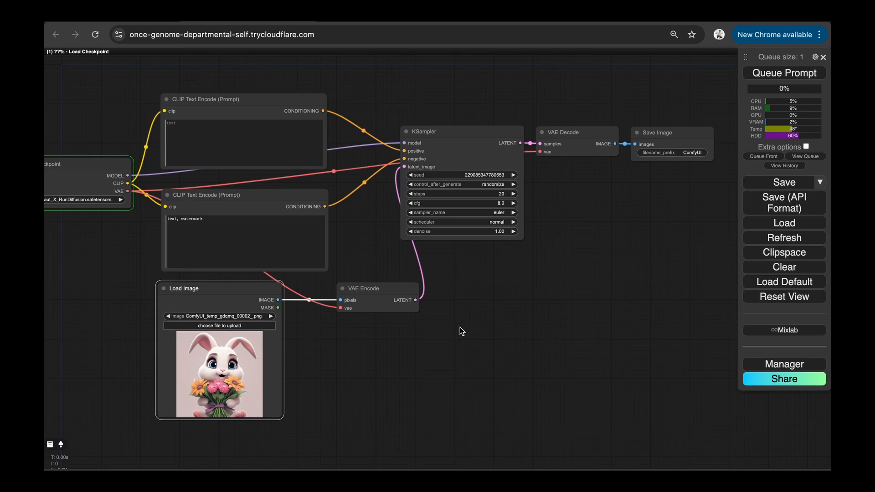
# Reduce the generated-image feed to a thin strip so the whole Load Image node is uncovered.
pyautogui.moveTo(389, 365); pyautogui.dragTo(422, 371)
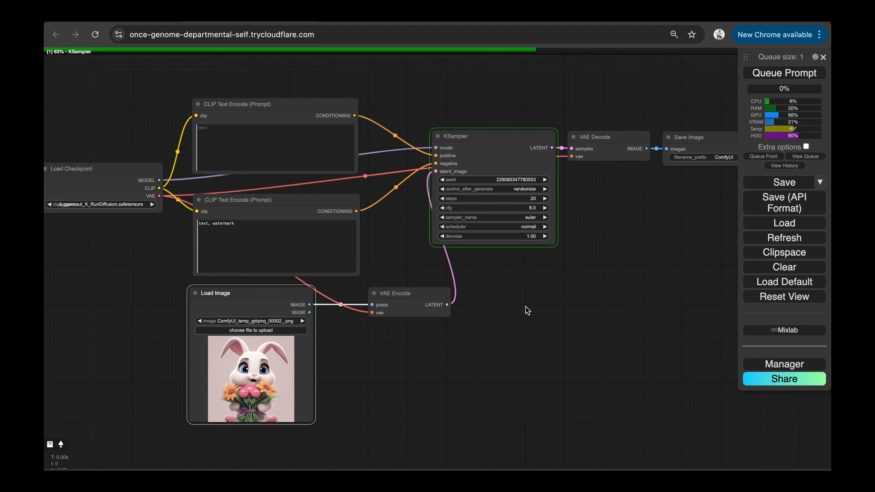
pyautogui.moveTo(526, 306); pyautogui.dragTo(507, 305)
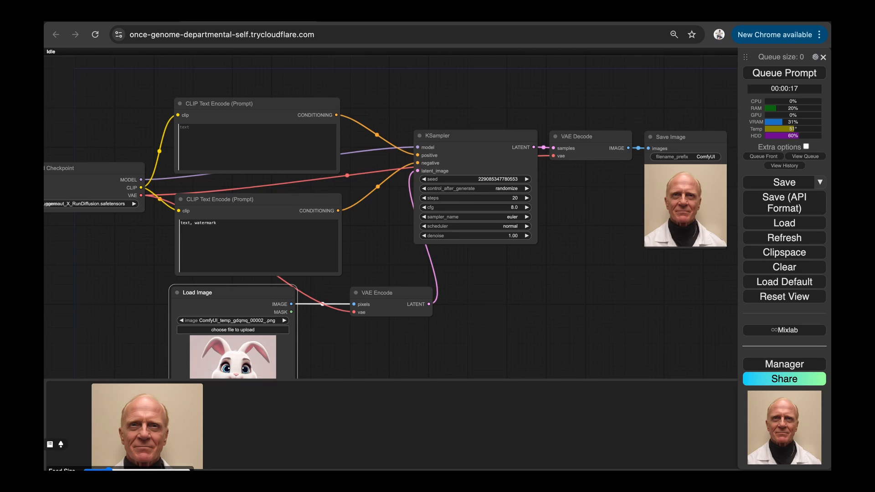
pyautogui.moveTo(108, 469); pyautogui.dragTo(85, 469)
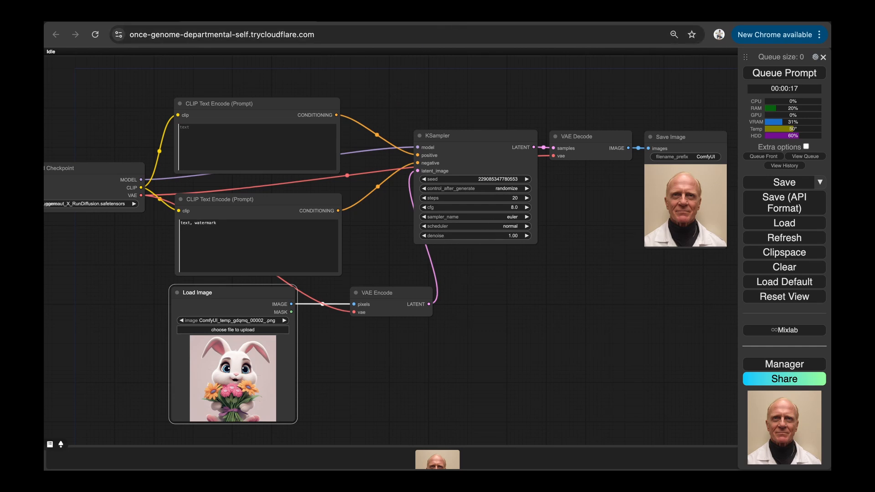
# Open the Diffusion Explainer page (poloclub.github.io/diffusion-explainer) in a new browser tab and move its Timestep to 50.
pyautogui.press('super+t')
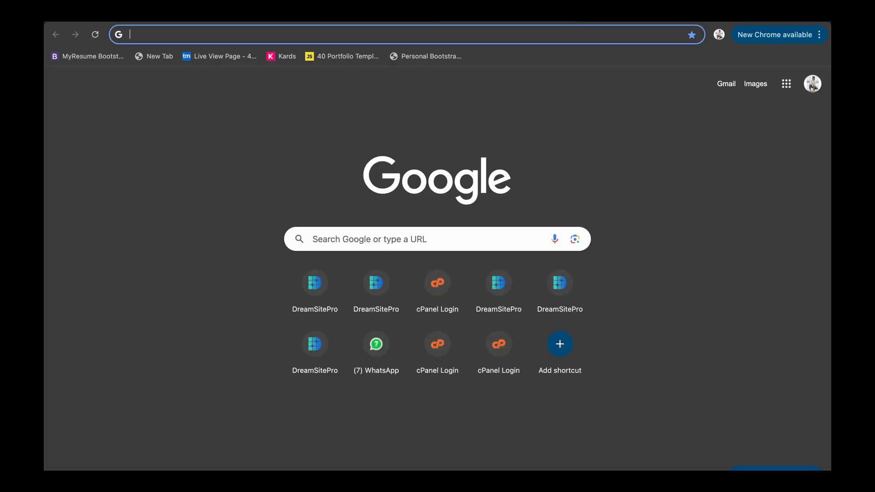
pyautogui.write('diffusii')
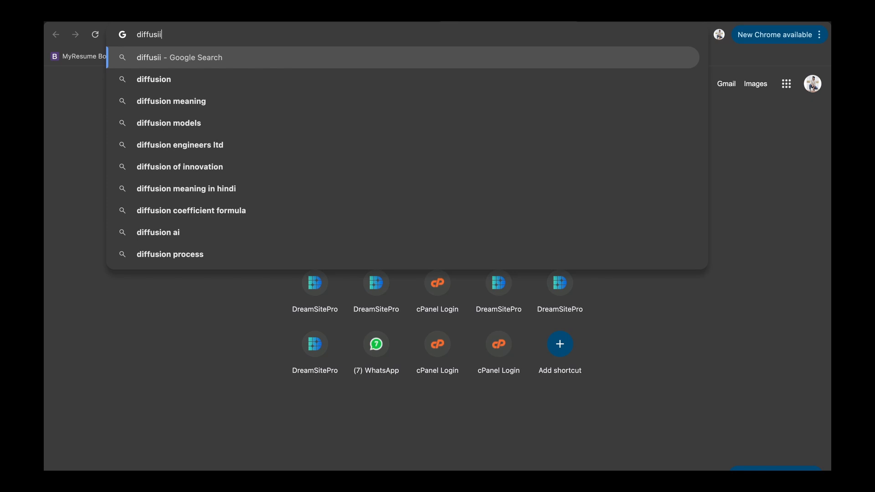
pyautogui.press('BackSpace')
pyautogui.write('o')
pyautogui.press('BackSpace')
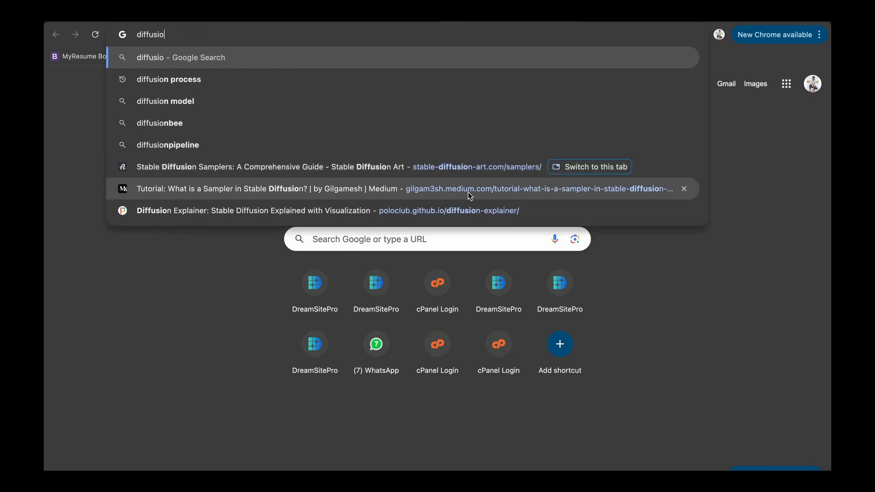
pyautogui.click(441, 210)
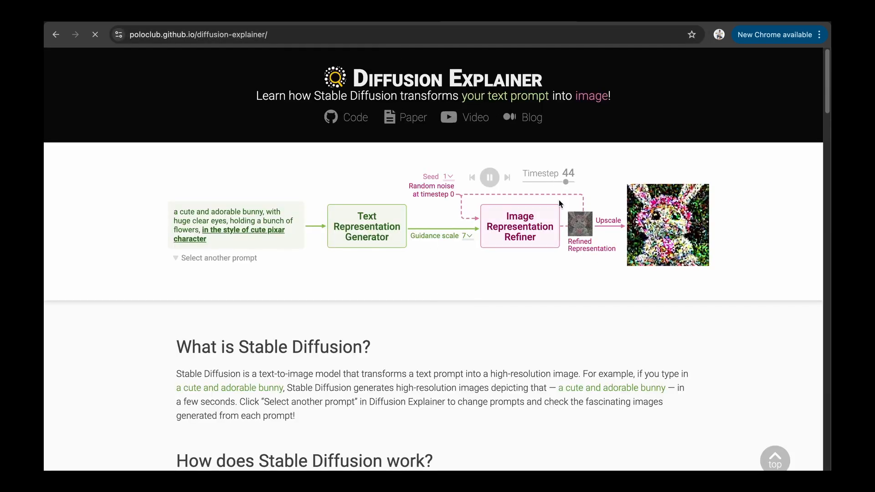
pyautogui.click(556, 184)
pyautogui.moveTo(556, 182); pyautogui.dragTo(573, 183)
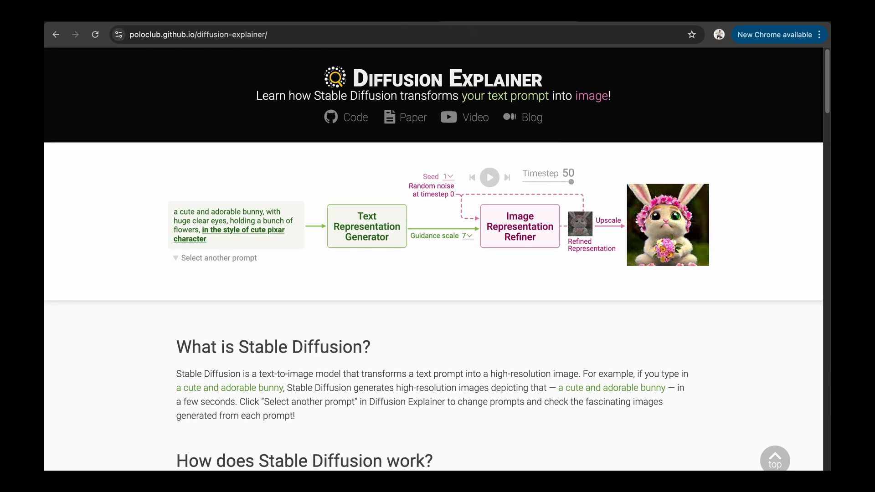
pyautogui.click(255, 15)
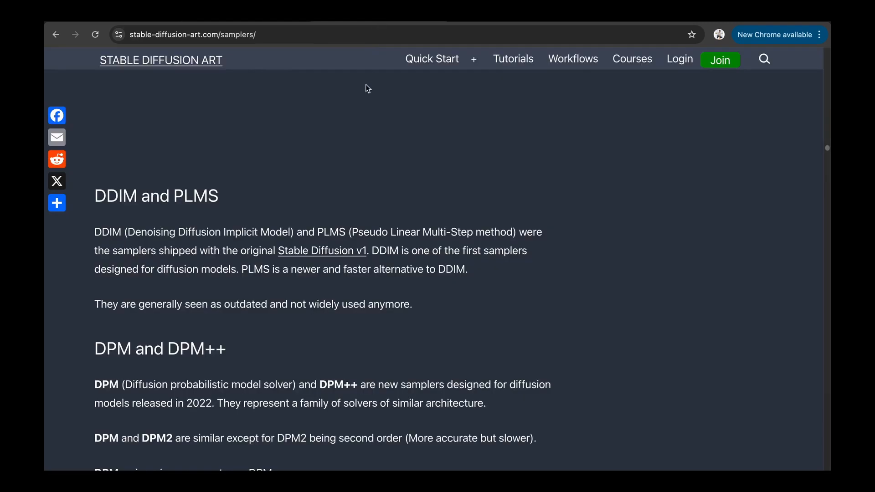
pyautogui.click(376, 13)
pyautogui.scroll(-7, 363, 155)
pyautogui.scroll(20, 367, 165)
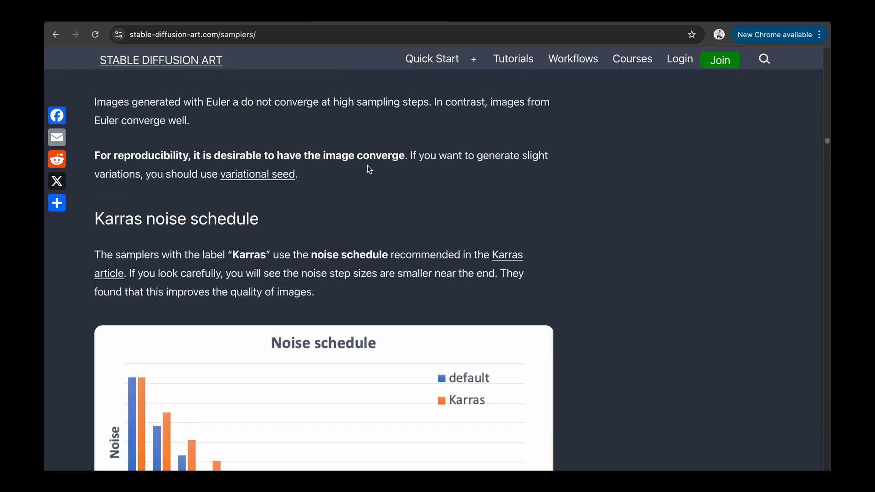
pyautogui.scroll(10, 367, 165)
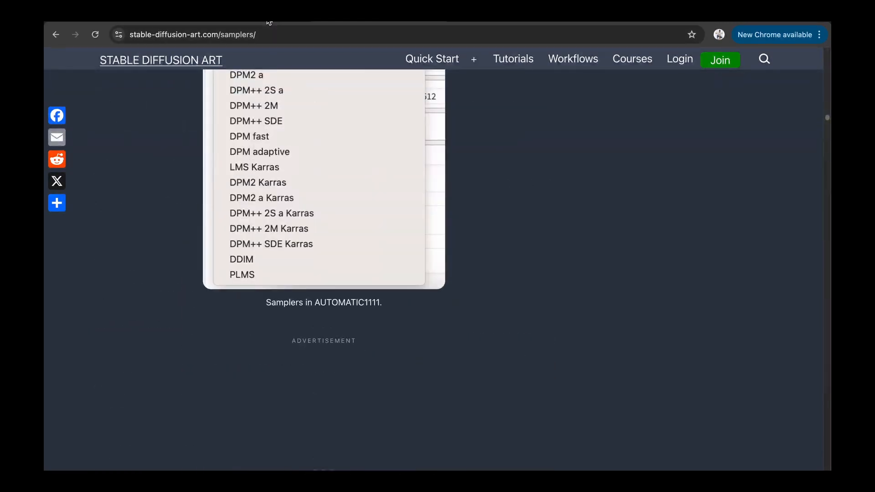
# Switch back to the ComfyUI workflow, set the KSampler denoise to 0.5 and generate a new image.
pyautogui.click(376, 14)
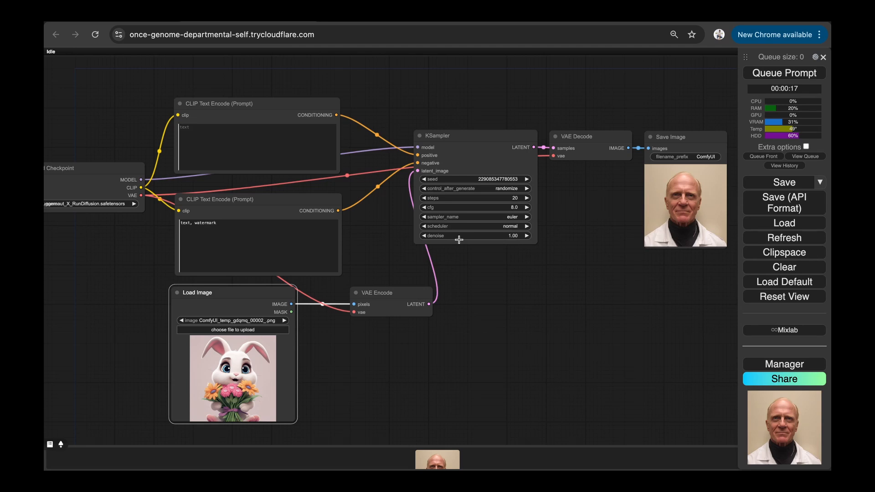
pyautogui.click(497, 236)
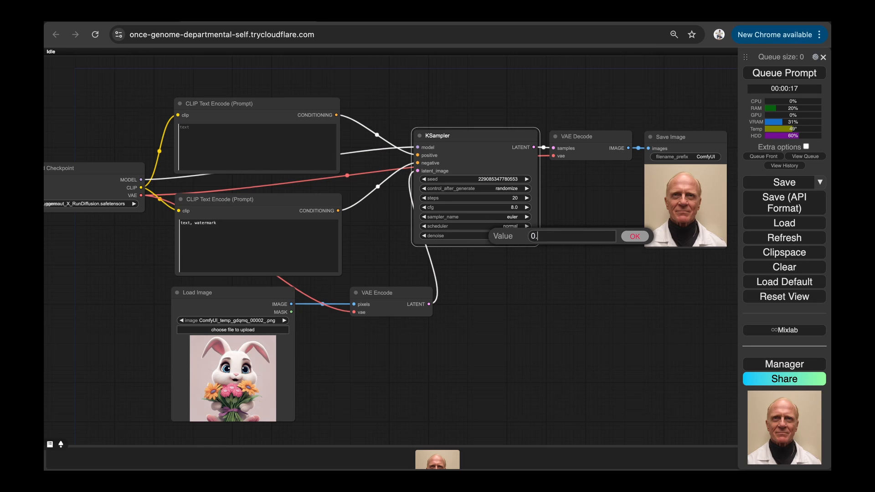
pyautogui.click(629, 237)
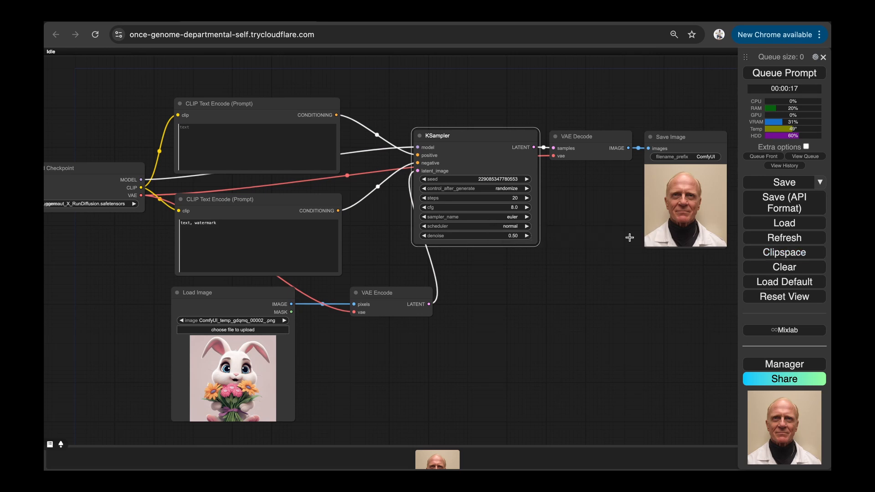
pyautogui.click(783, 74)
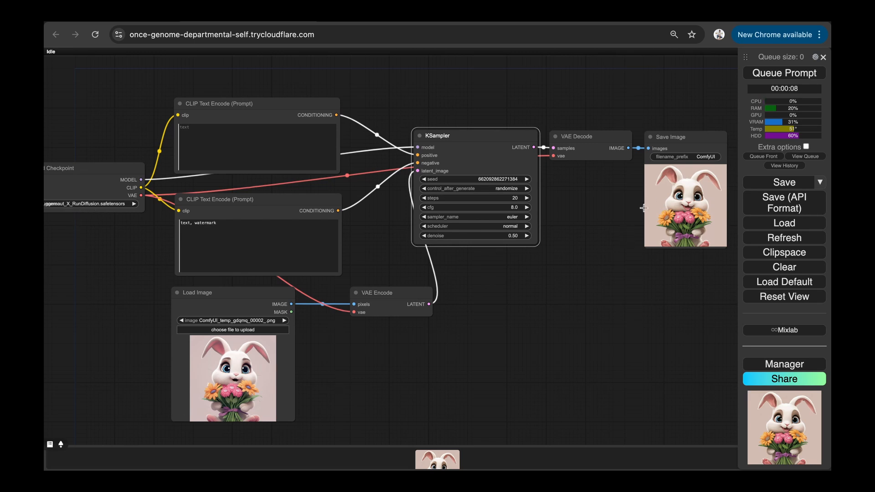
# Set the KSampler denoise to 0.1 and generate another image.
pyautogui.click(513, 235)
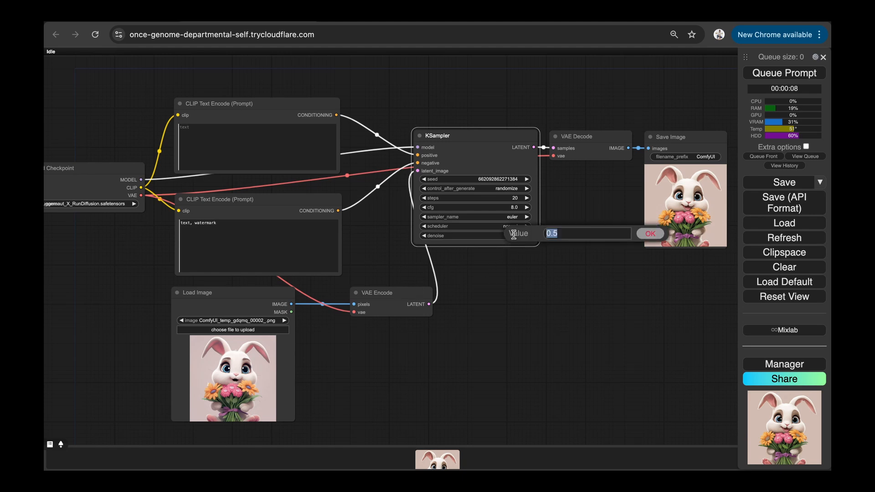
pyautogui.write('0.1')
pyautogui.click(651, 234)
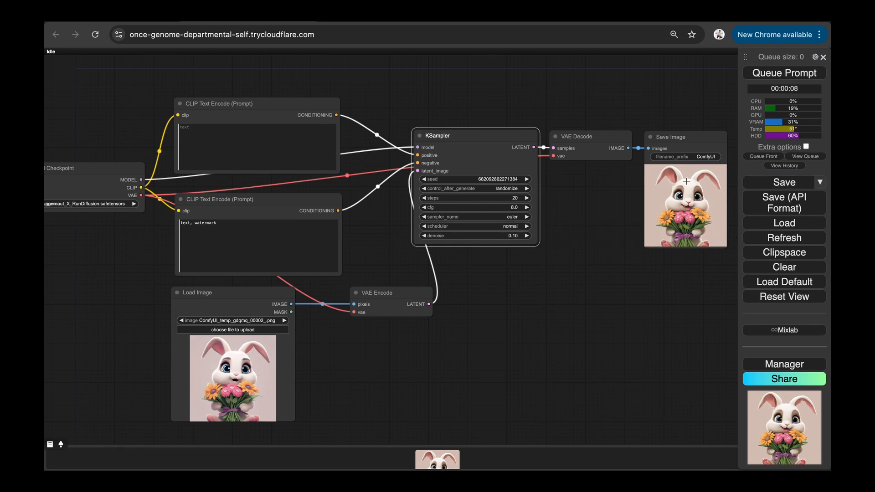
pyautogui.click(801, 74)
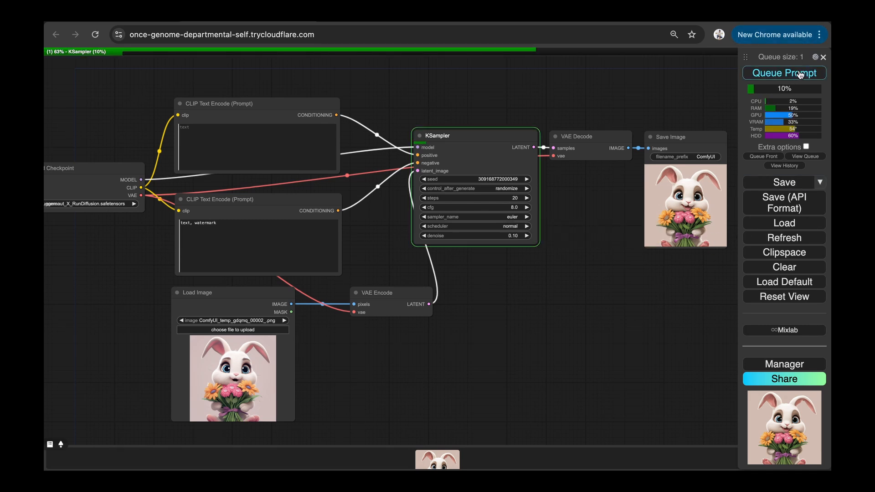